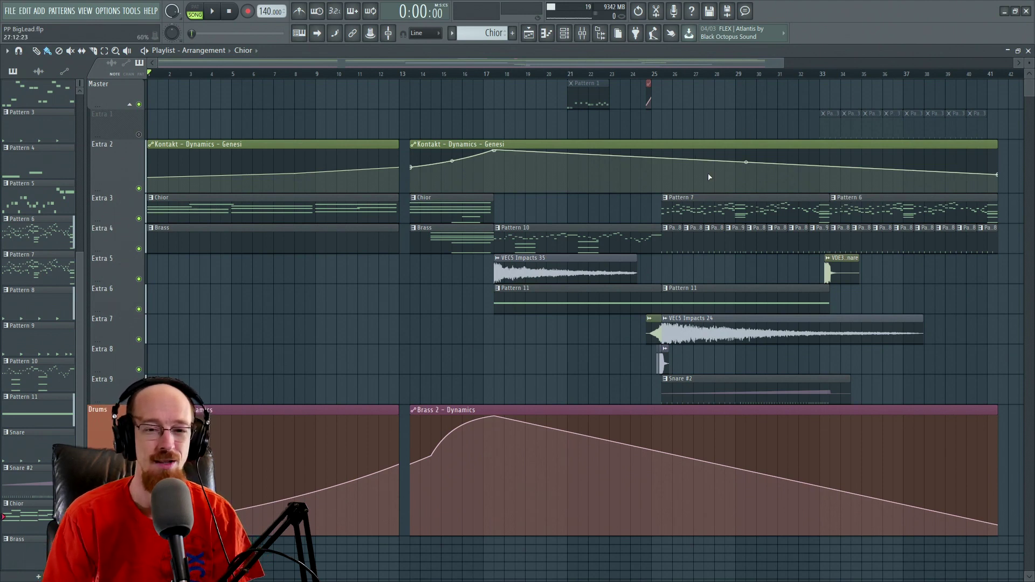
- Select the Pattern 7 clip on the Extra 3 track and play the arrangement from the beginning to about bar 33
{"action": "left_click_drag", "start_coordinate": [695, 196], "coordinate": [704, 216]}
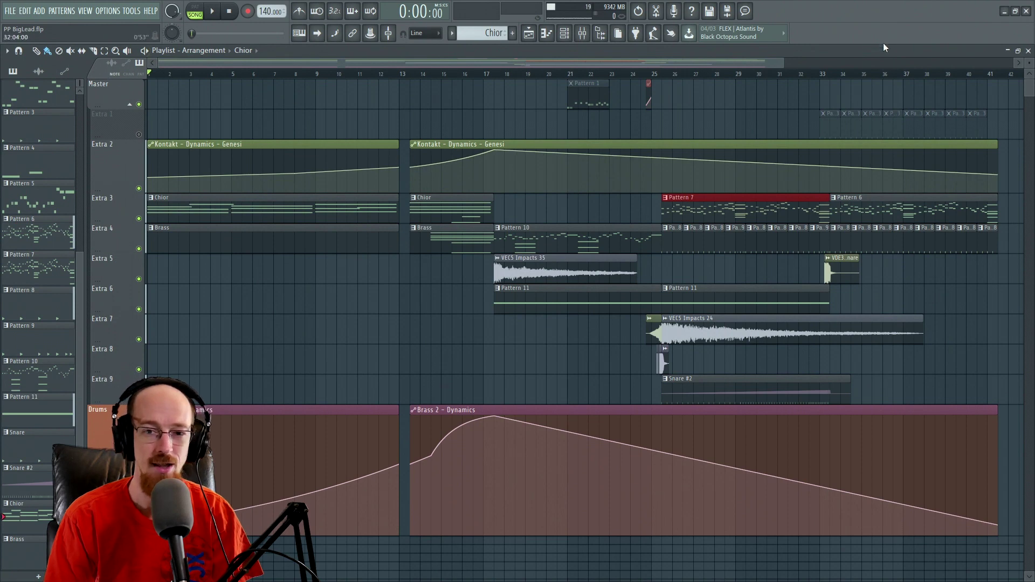
{"action": "key", "text": "space"}
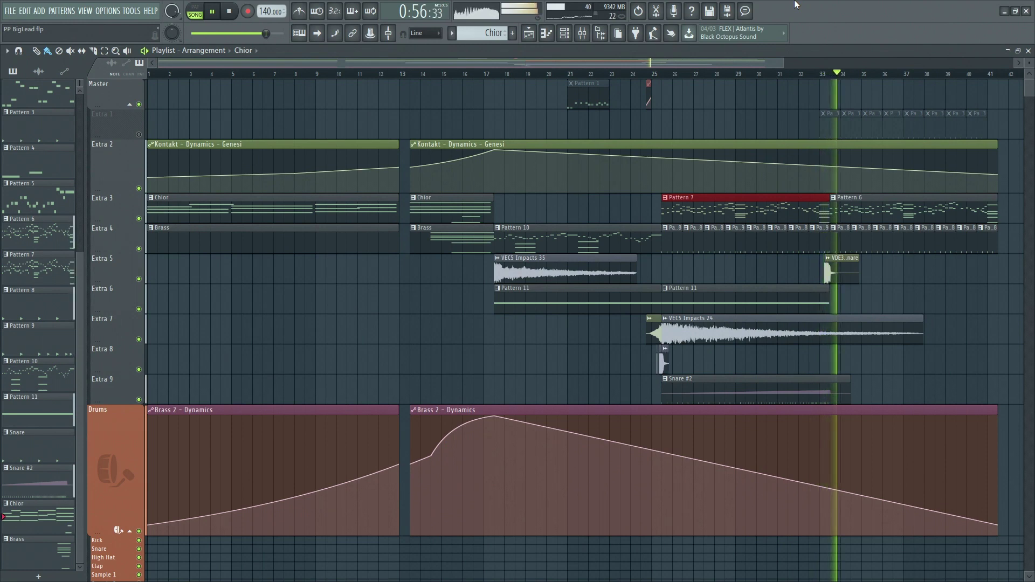
{"action": "key", "text": "space"}
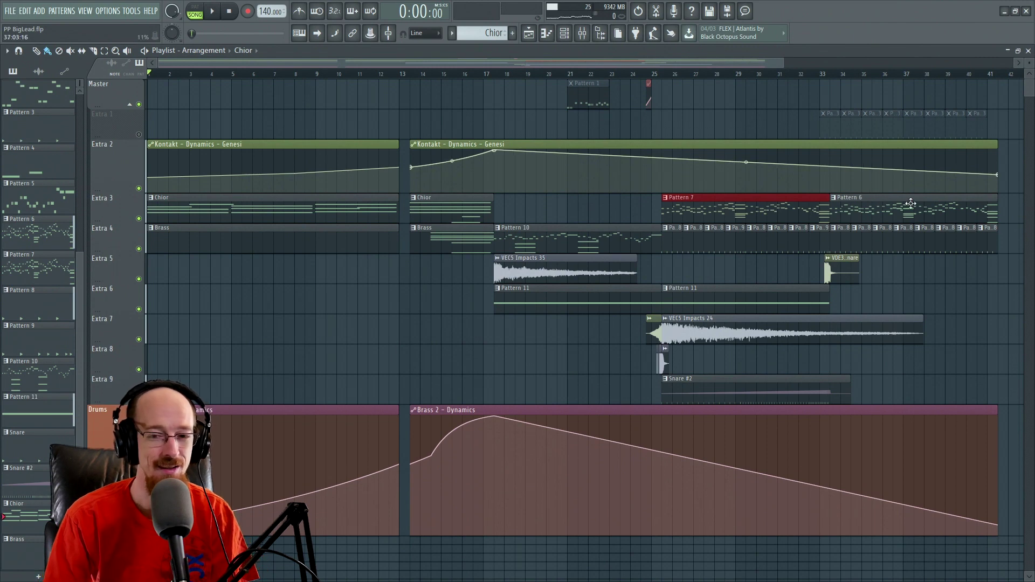
- Make the Pattern 7 clip on Extra 3 the active pattern and play the arrangement from just before bar 25
{"action": "left_click_drag", "start_coordinate": [847, 122], "coordinate": [983, 133]}
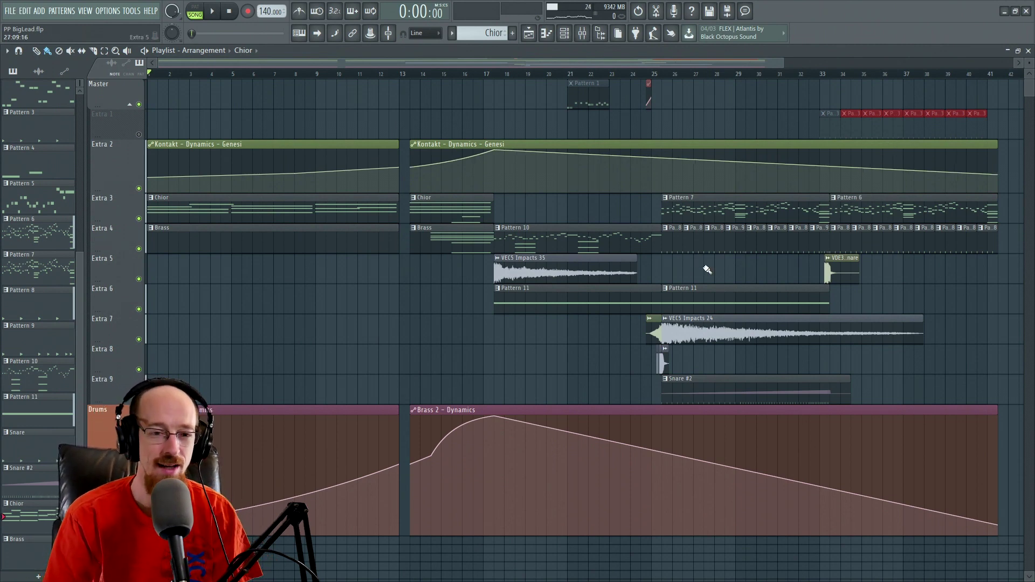
{"action": "left_click_drag", "start_coordinate": [233, 139], "coordinate": [768, 408]}
{"action": "left_click", "coordinate": [573, 336]}
{"action": "left_click", "coordinate": [734, 214]}
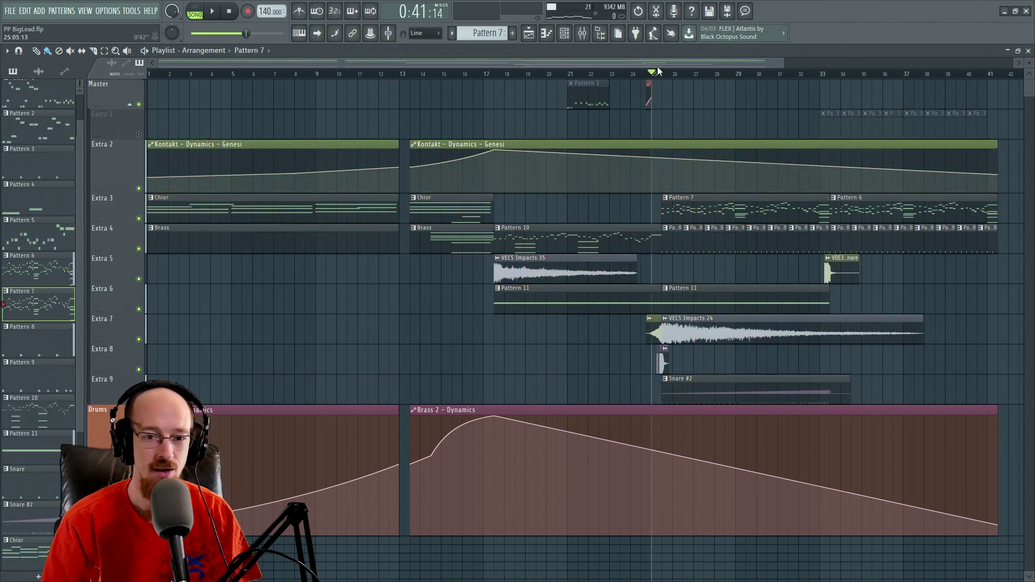
{"action": "key", "text": "space"}
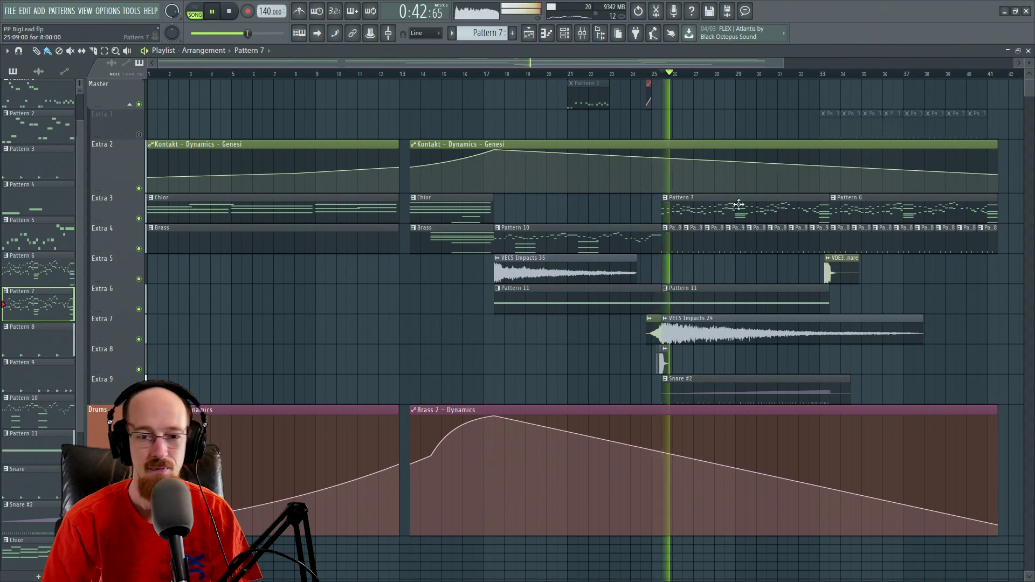
- Stop playback and examine Pattern 7's Chior notes in the piano roll, leaving only the channel rack open
{"action": "key", "text": "F6"}
{"action": "key", "text": "F7"}
{"action": "key", "text": "space"}
{"action": "scroll", "coordinate": [331, 242], "scroll_direction": "up", "scroll_amount": 4}
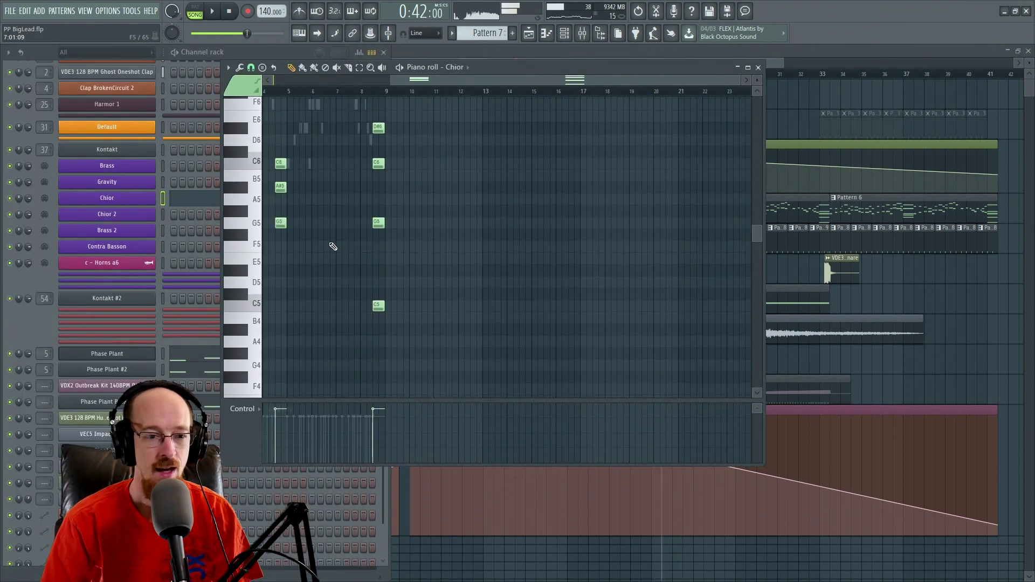
{"action": "left_click", "coordinate": [758, 68]}
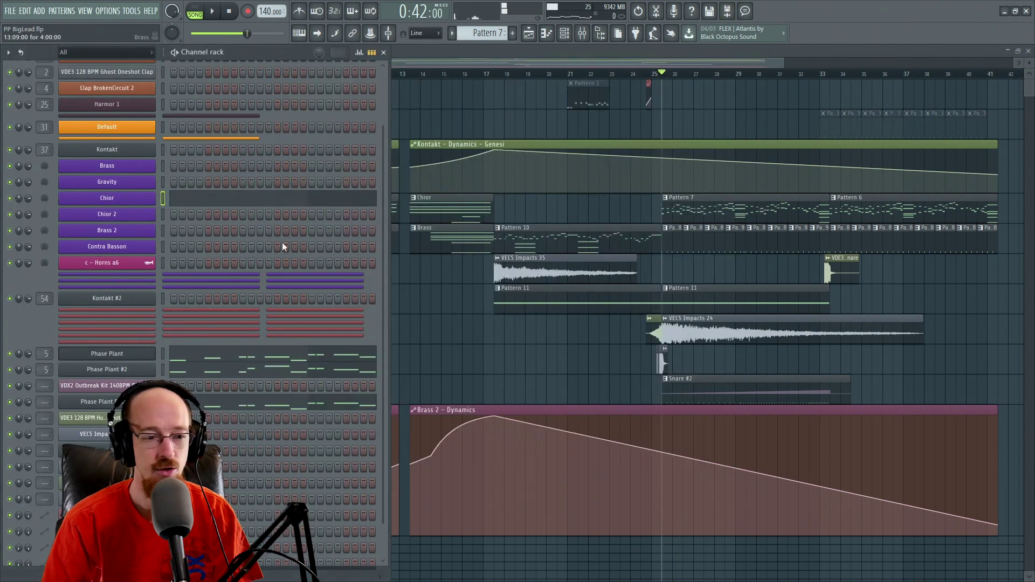
- Open the Phase Plant channel's synth and collapse the Transient Shaper in Lane 2 and the Ensemble in Lane 1
{"action": "left_click", "coordinate": [102, 353]}
{"action": "left_click_drag", "start_coordinate": [547, 117], "coordinate": [474, 39]}
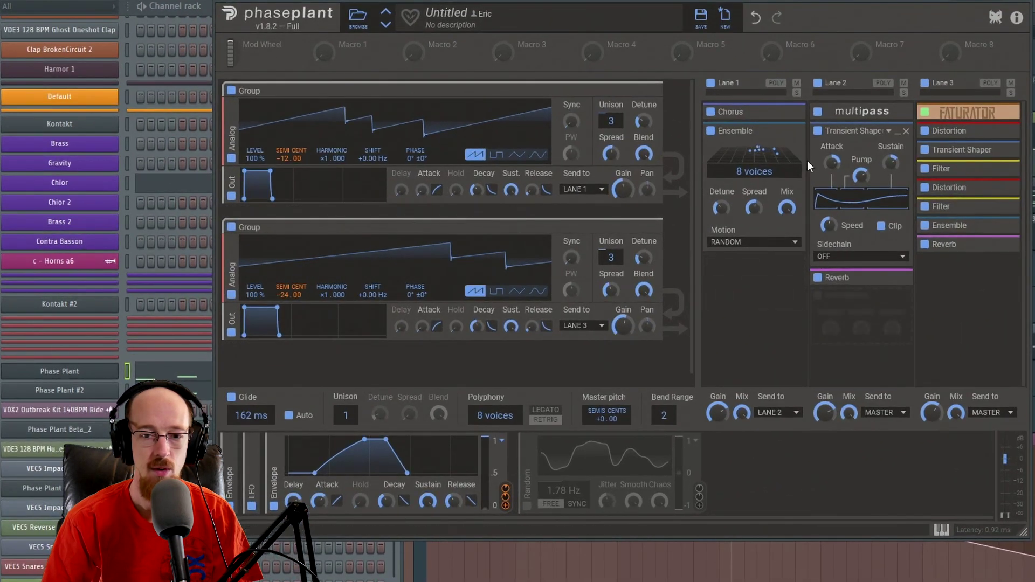
{"action": "left_click", "coordinate": [897, 133]}
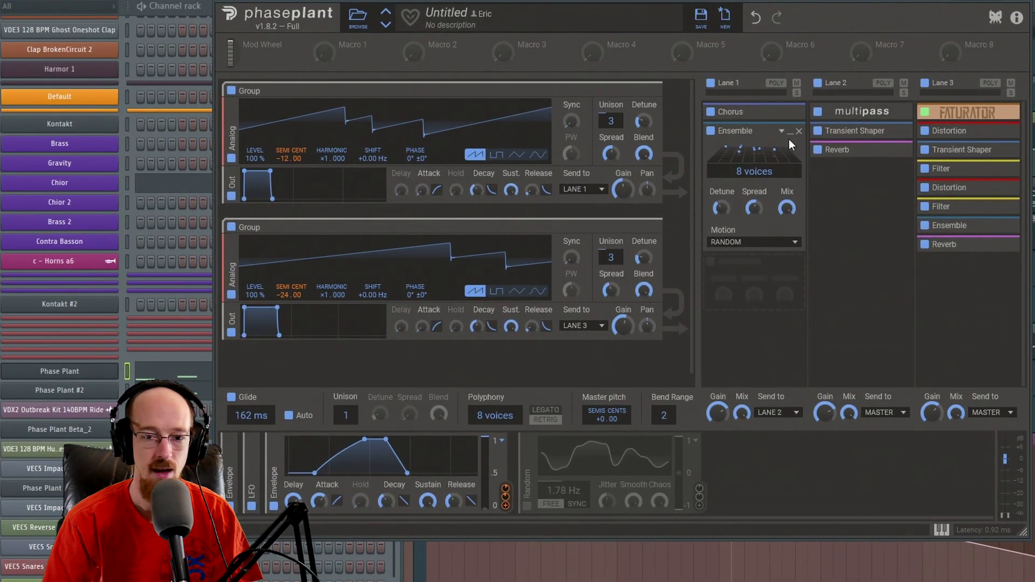
{"action": "left_click", "coordinate": [791, 133]}
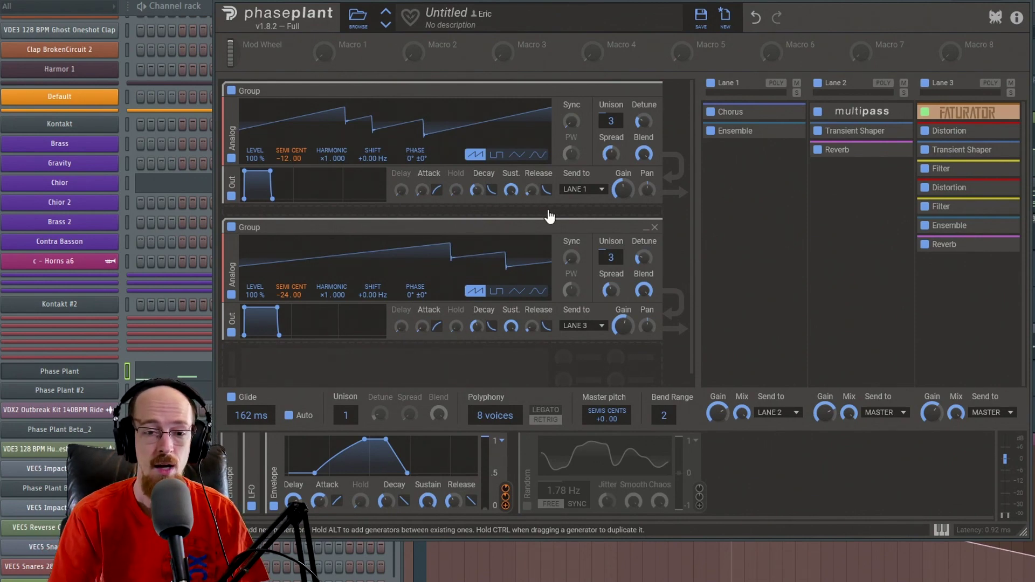
- Add an LFO modulator in the empty slot, view its waveform in the LFO editor, and remove the modulator
{"action": "left_click", "coordinate": [777, 470]}
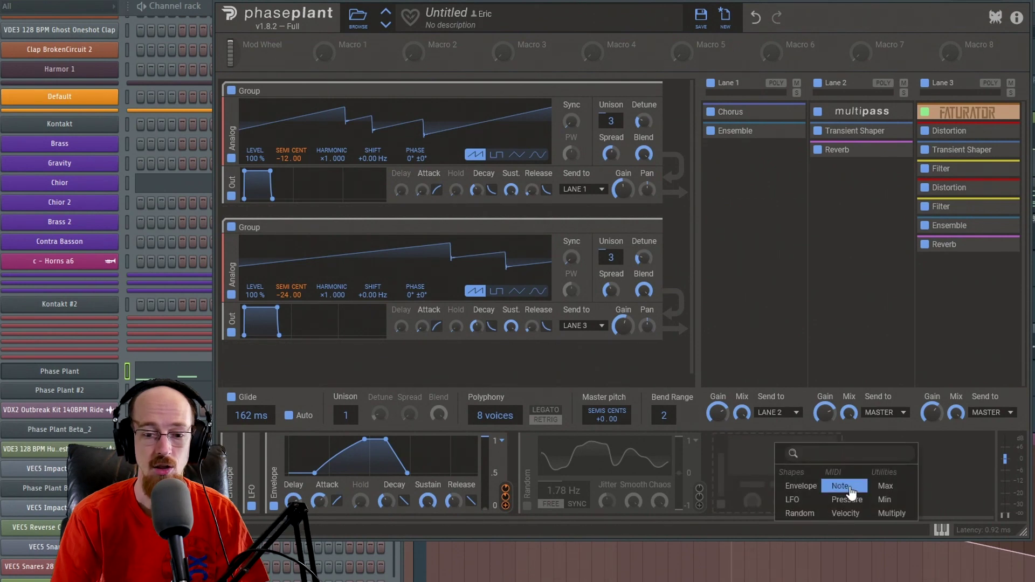
{"action": "left_click", "coordinate": [801, 500]}
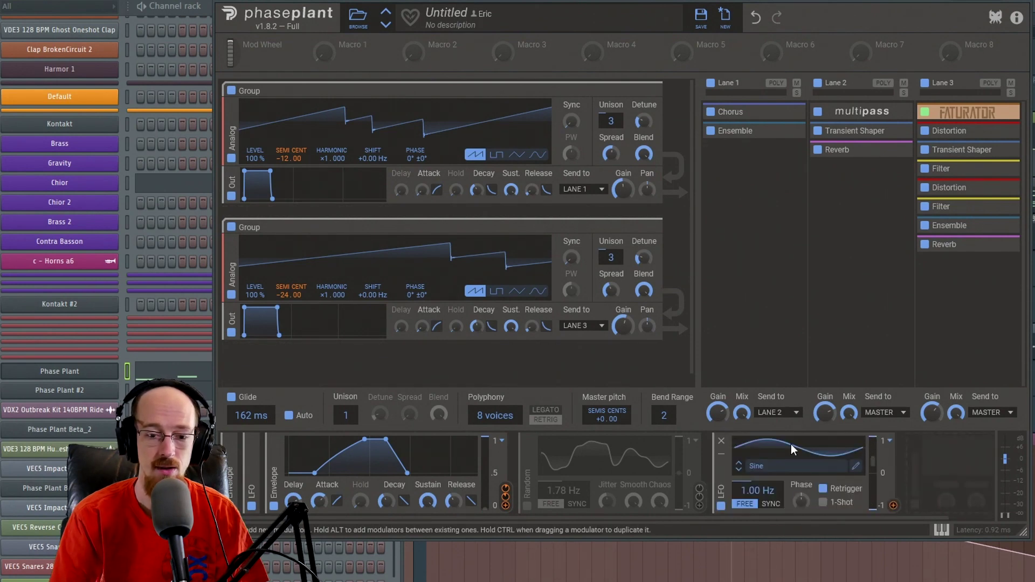
{"action": "left_click", "coordinate": [857, 468]}
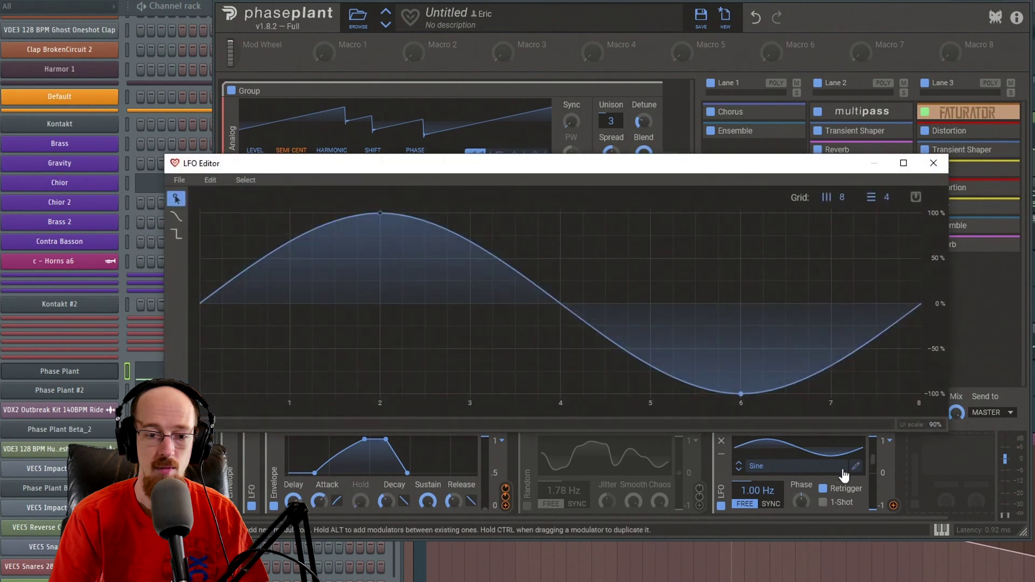
{"action": "left_click", "coordinate": [933, 164]}
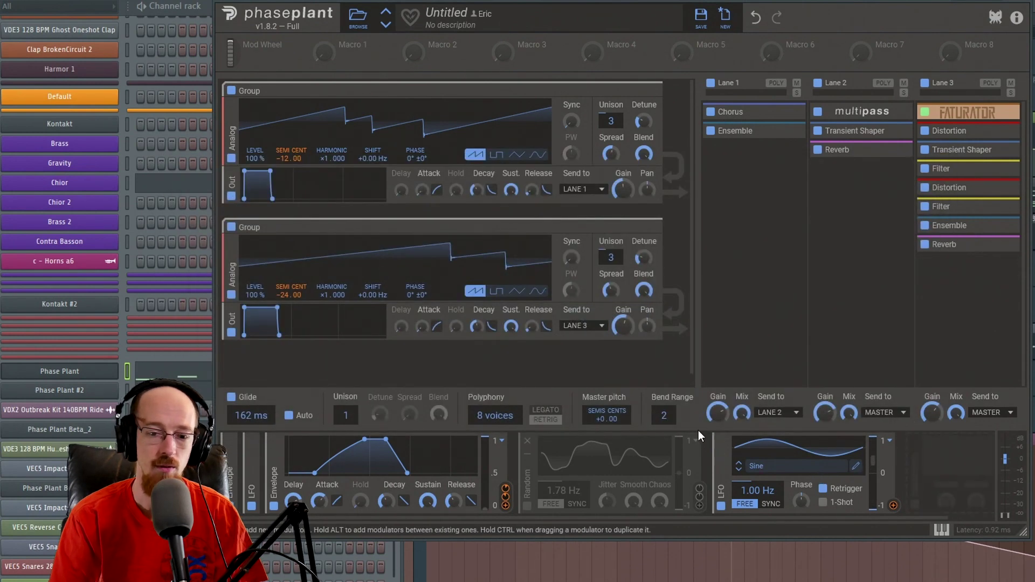
{"action": "left_click_drag", "start_coordinate": [722, 446], "coordinate": [722, 448]}
{"action": "left_click_drag", "start_coordinate": [676, 475], "coordinate": [303, 394]}
{"action": "left_click_drag", "start_coordinate": [493, 336], "coordinate": [278, 495]}
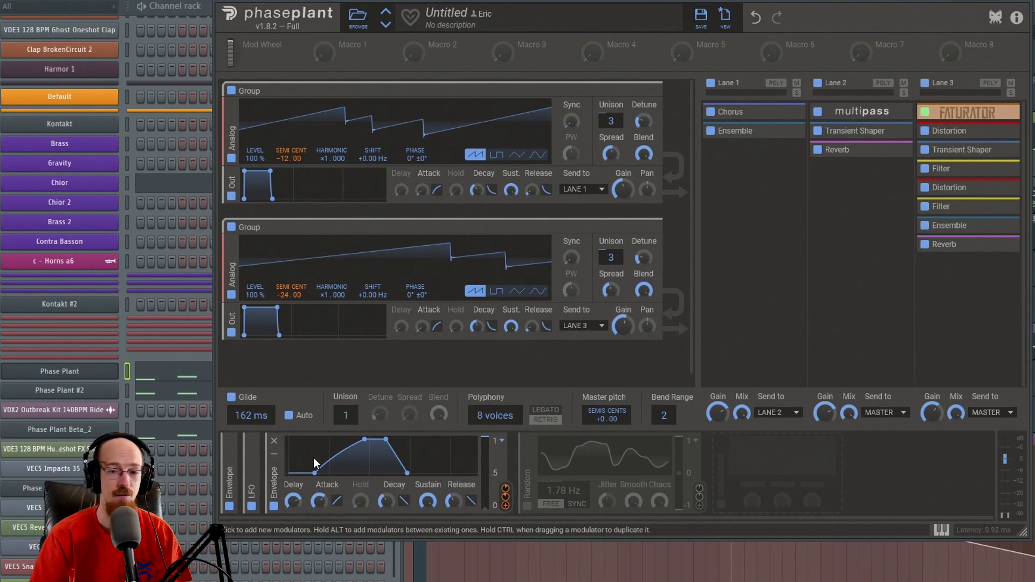
- Open Pattern 7 in the piano roll and display the Phase Plant #2 channel's notes around bars 3 to 5
{"action": "key", "text": "F5"}
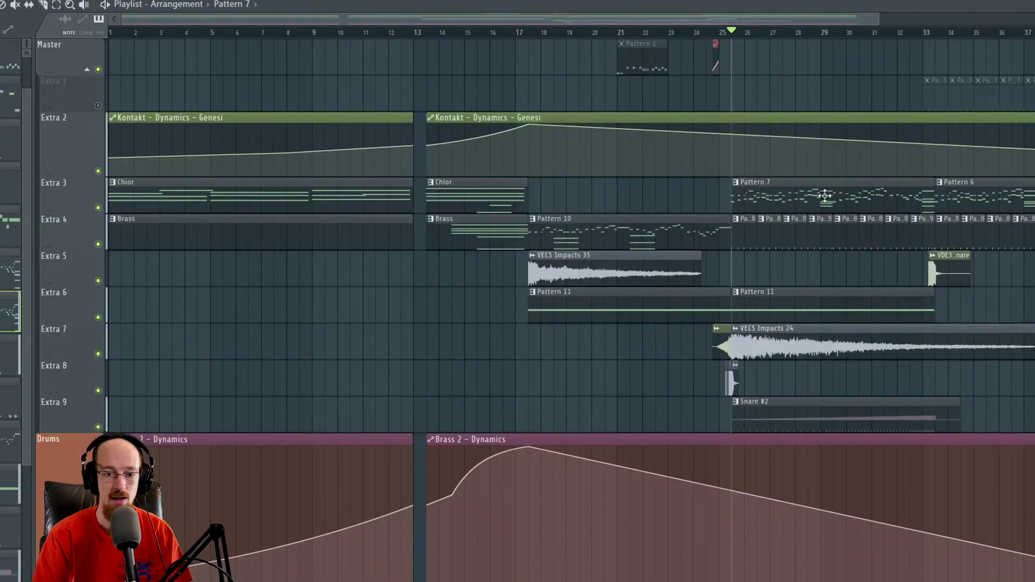
{"action": "double_click", "coordinate": [828, 198]}
{"action": "scroll", "coordinate": [331, 190], "scroll_direction": "up", "scroll_amount": 3}
{"action": "scroll", "coordinate": [330, 189], "scroll_direction": "left", "scroll_amount": 3}
{"action": "scroll", "coordinate": [388, 157], "scroll_direction": "up", "scroll_amount": 4}
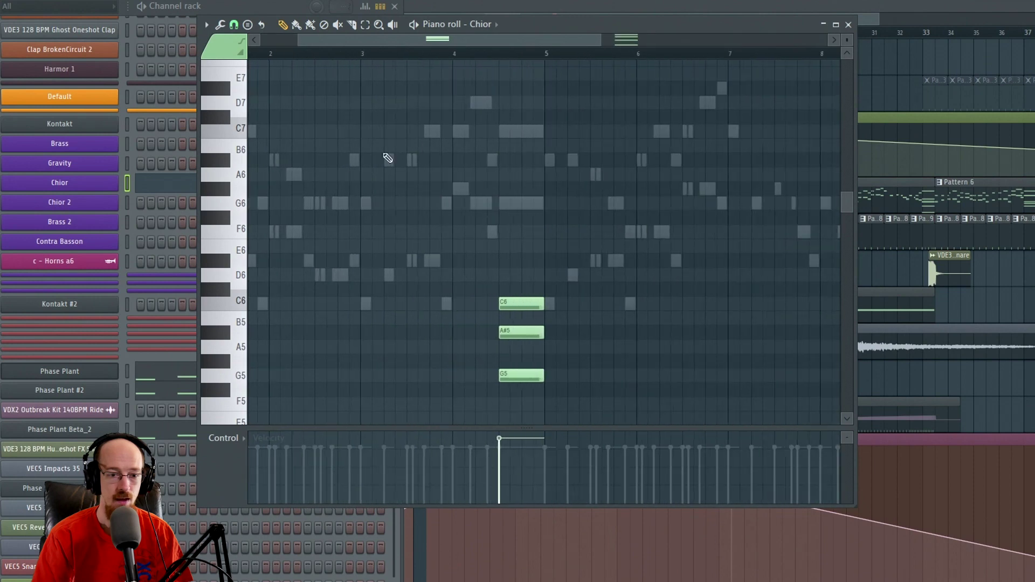
{"action": "double_click", "coordinate": [527, 131]}
{"action": "scroll", "coordinate": [544, 245], "scroll_direction": "up", "scroll_amount": 2}
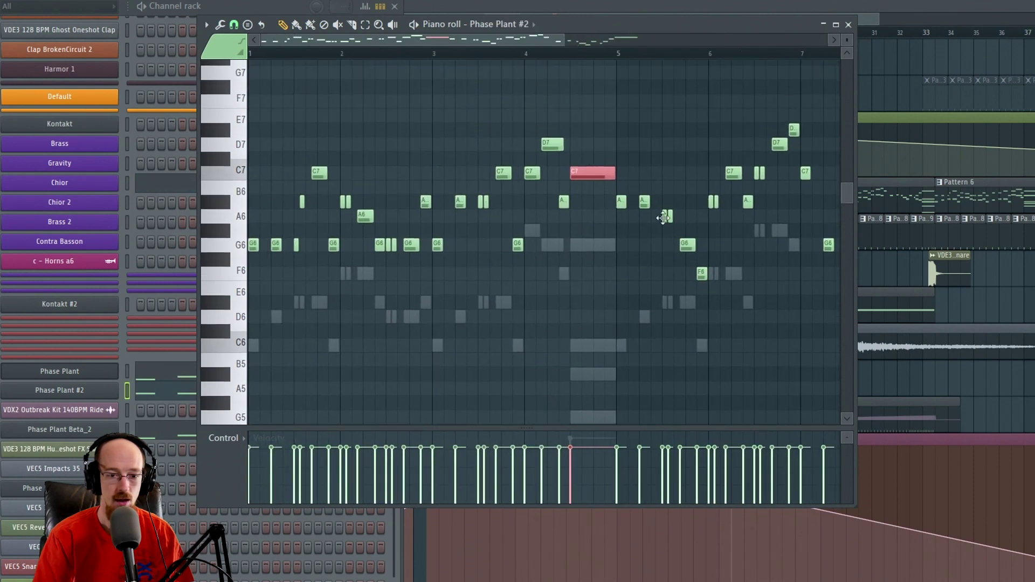
{"action": "scroll", "coordinate": [616, 170], "scroll_direction": "up", "scroll_amount": 2}
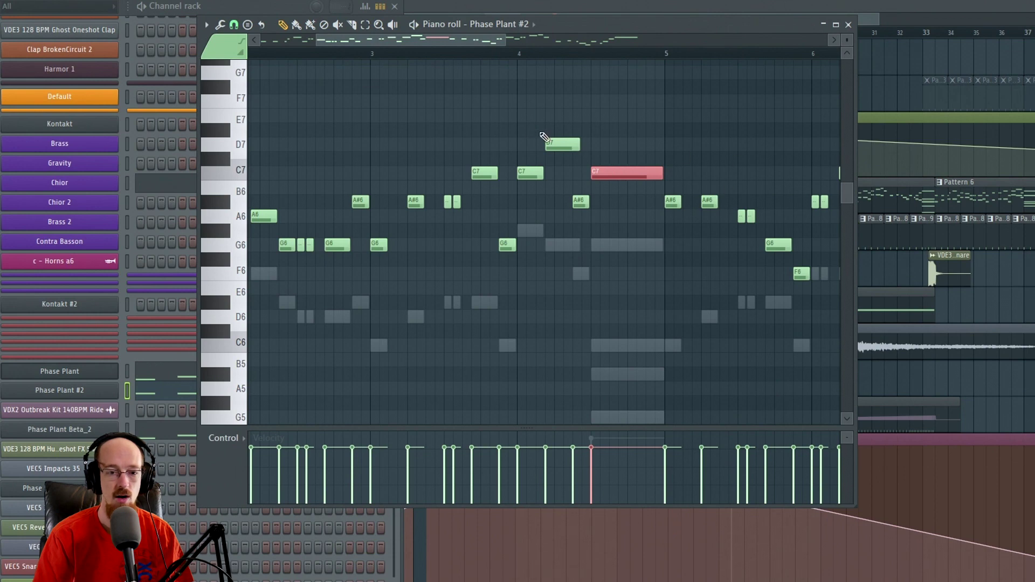
- Select the long D7 note in bar 4 and play the pattern from bar 4 to hear it
{"action": "left_click", "coordinate": [567, 149]}
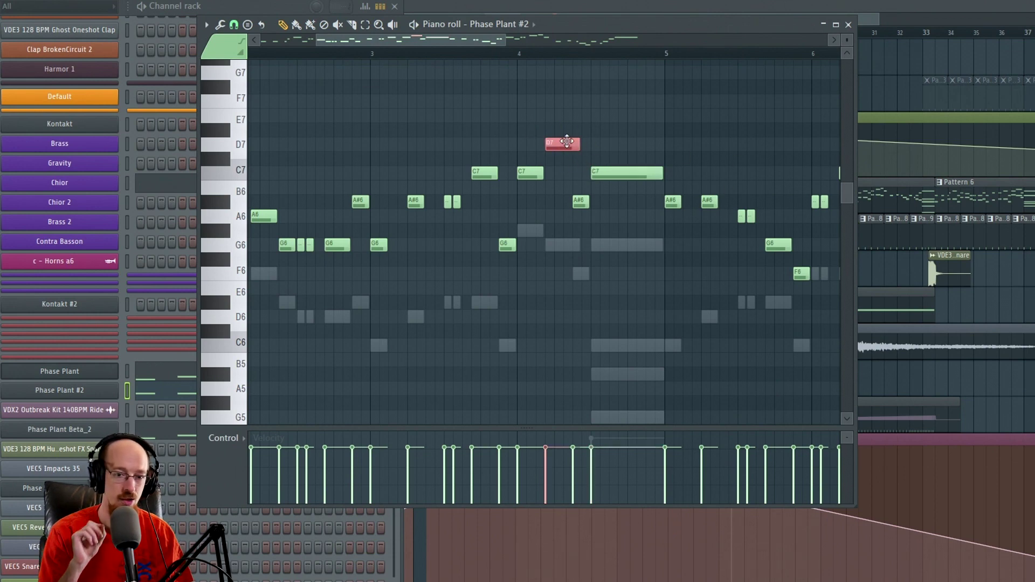
{"action": "left_click", "coordinate": [522, 54]}
{"action": "key", "text": "space"}
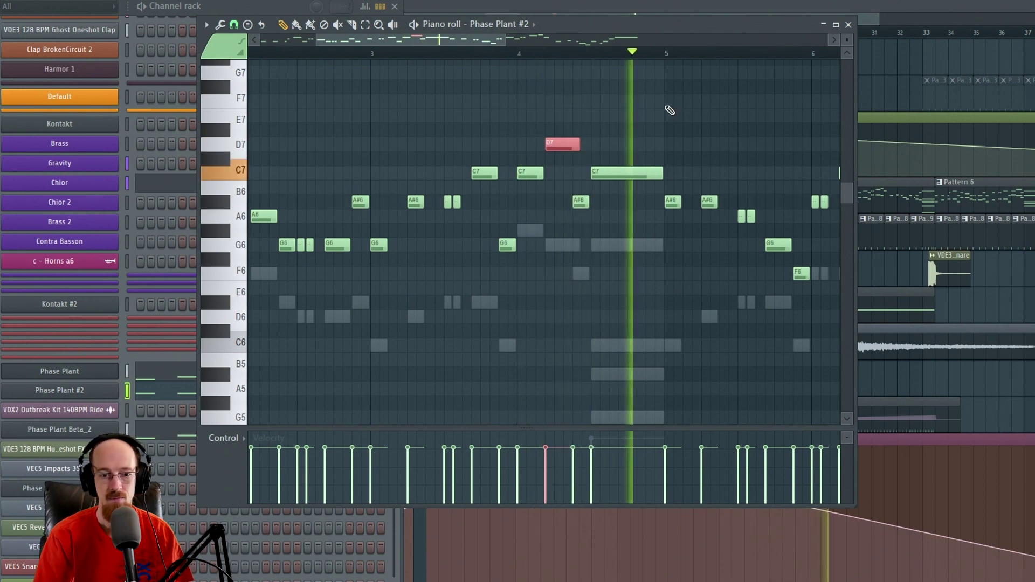
{"action": "key", "text": "space"}
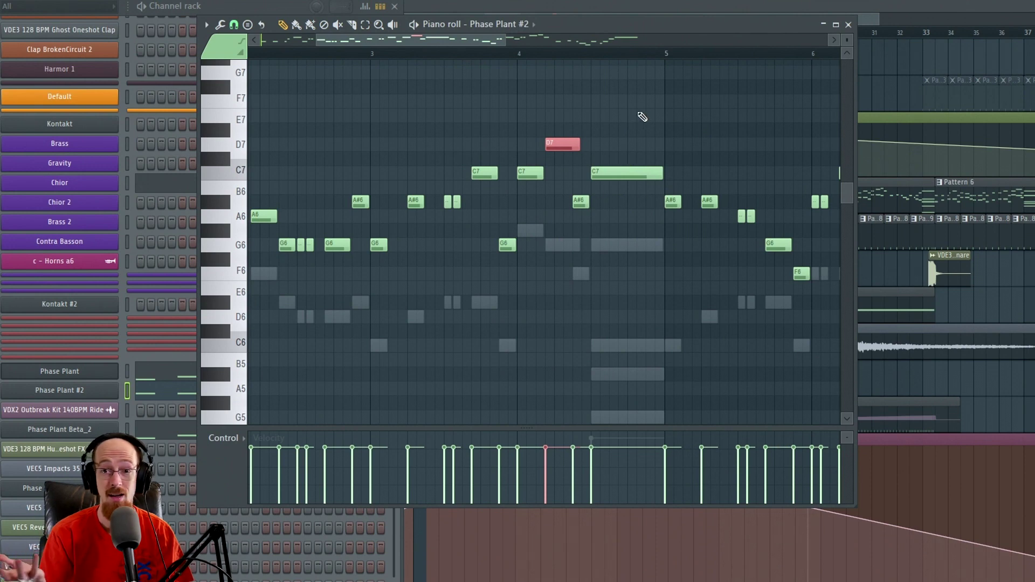
- Reopen the Phase Plant channel's synth, move its window fully into view and undo the last change in it
{"action": "left_click", "coordinate": [45, 375]}
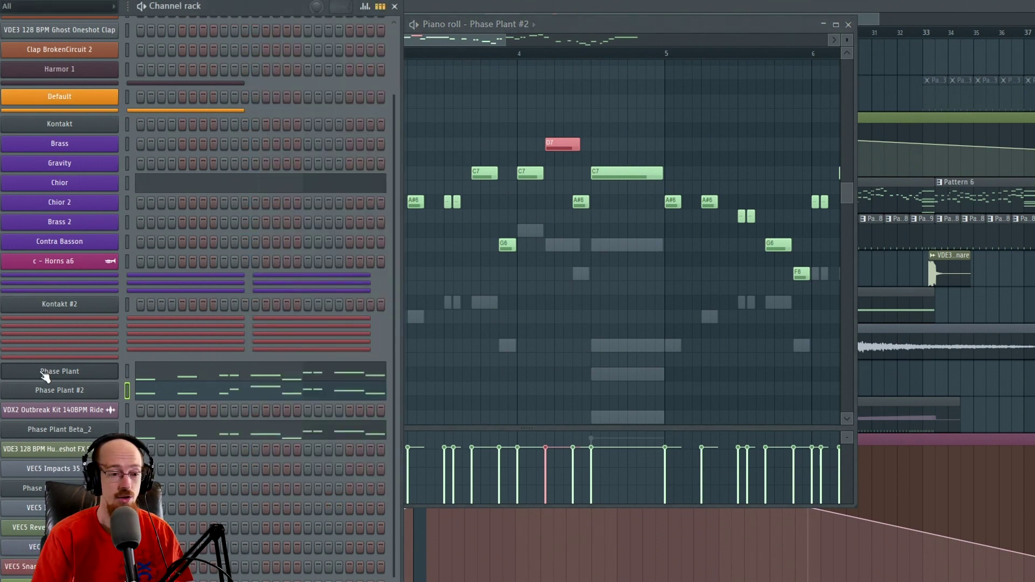
{"action": "left_click", "coordinate": [91, 374]}
{"action": "left_click_drag", "start_coordinate": [681, 6], "coordinate": [678, 24]}
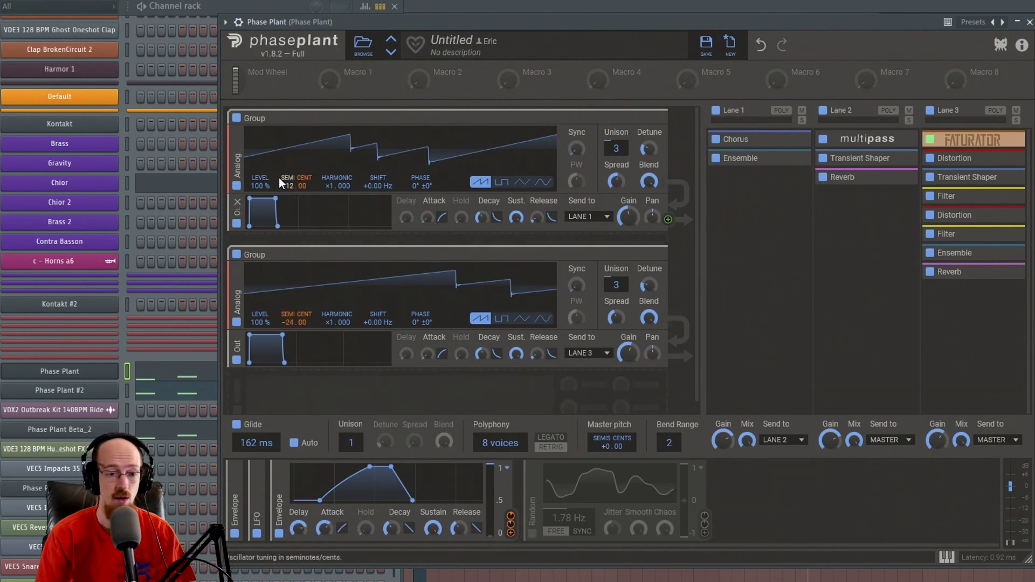
{"action": "key", "text": "ctrl+z"}
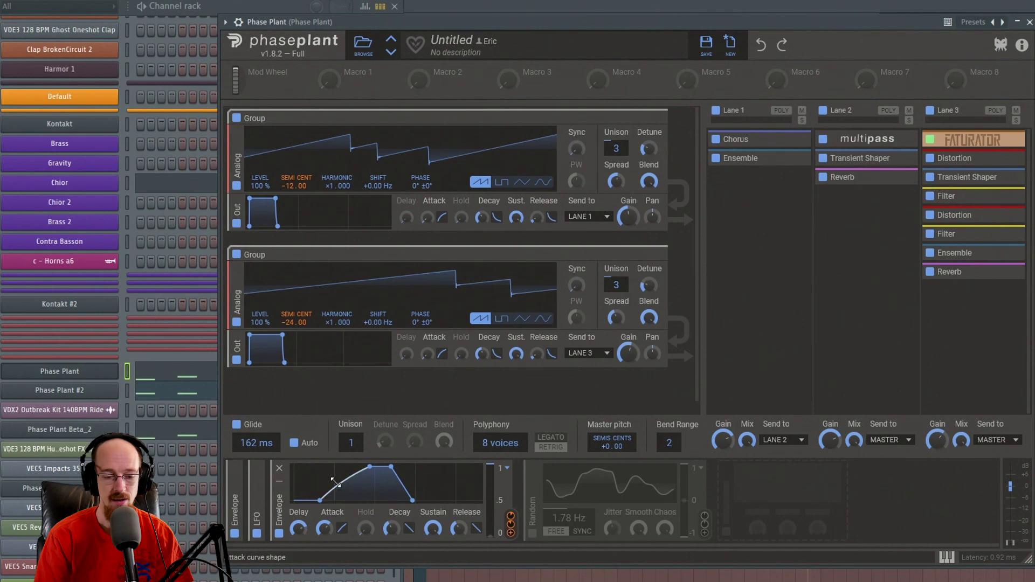
- Enable the Random modulator, raise its amount on the first oscillator's Envelope pitch modulation, and open the same setting for the second oscillator
{"action": "left_click", "coordinate": [532, 534]}
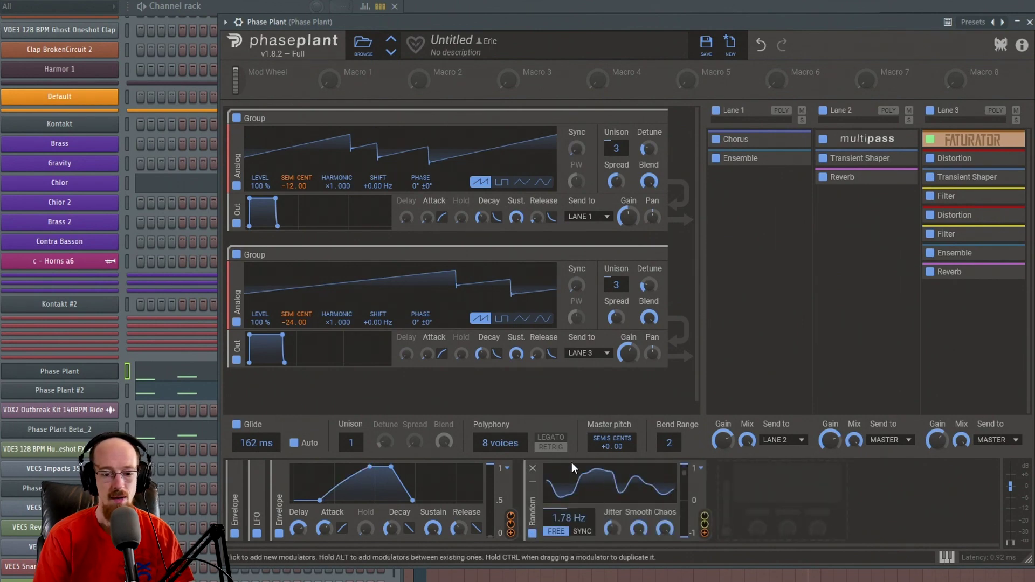
{"action": "left_click_drag", "start_coordinate": [330, 498], "coordinate": [348, 480]}
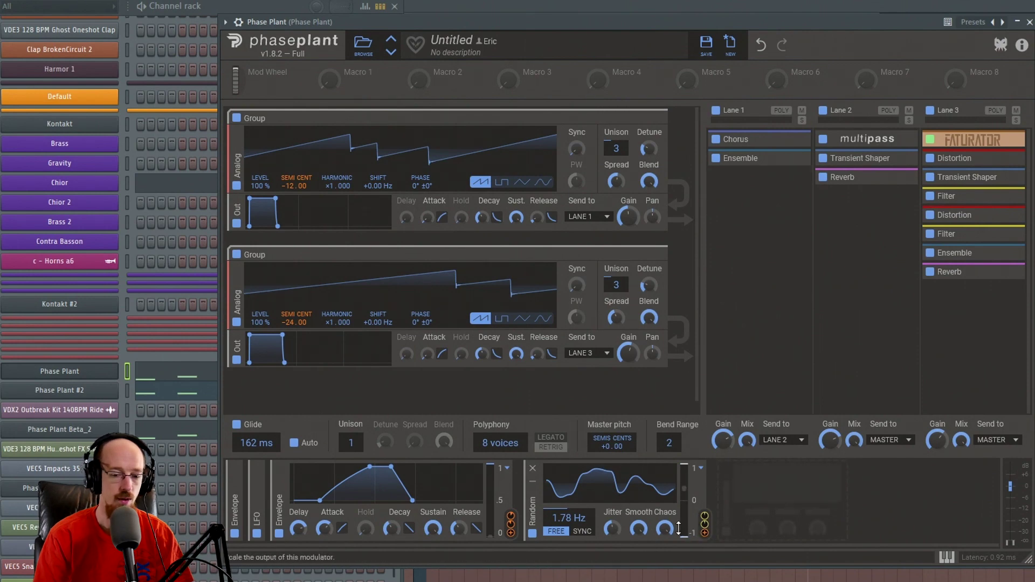
{"action": "left_click", "coordinate": [701, 535]}
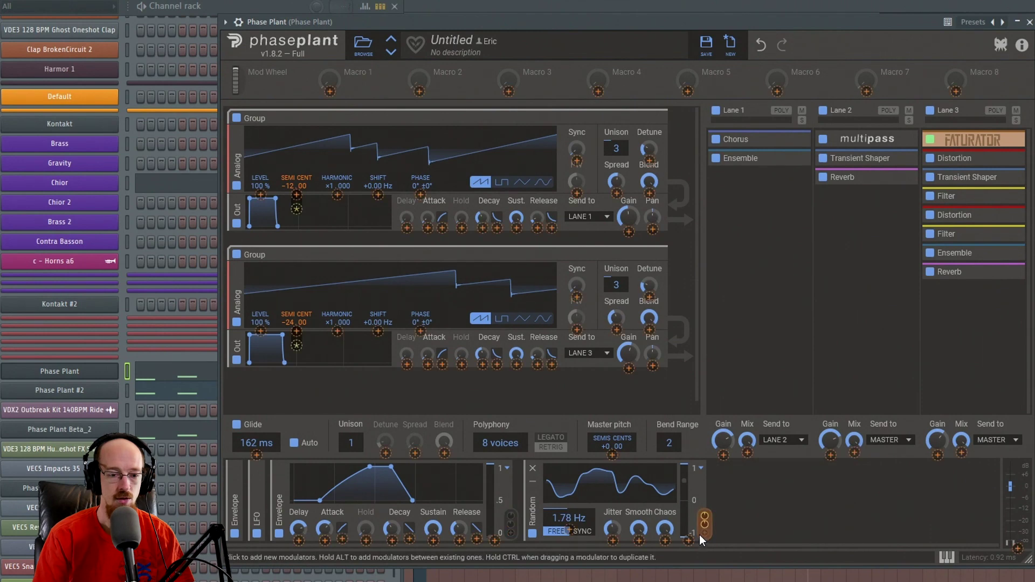
{"action": "left_click", "coordinate": [294, 209]}
{"action": "mouse_move", "coordinate": [365, 264]}
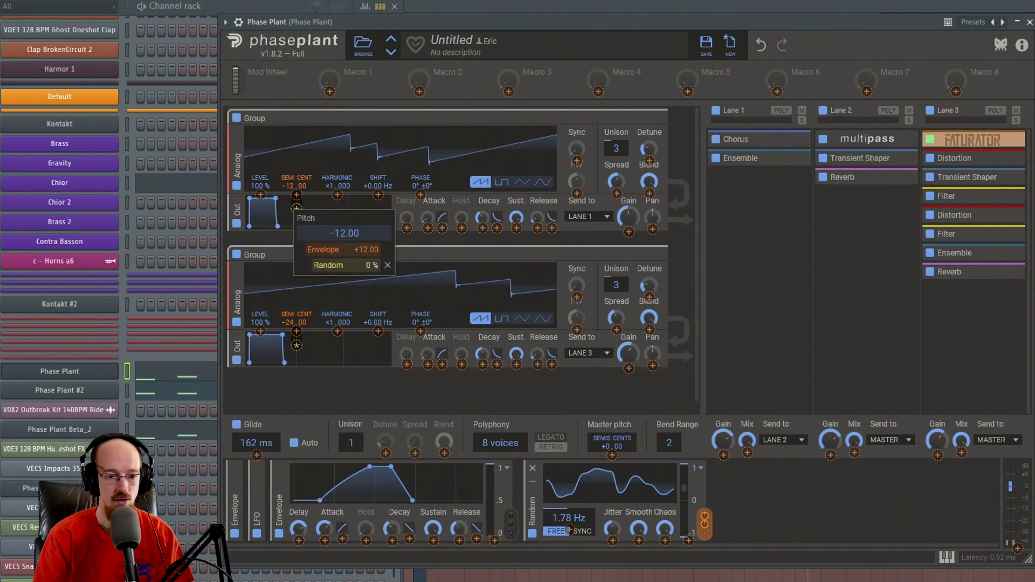
{"action": "left_click_drag", "start_coordinate": [365, 264], "coordinate": [365, 233]}
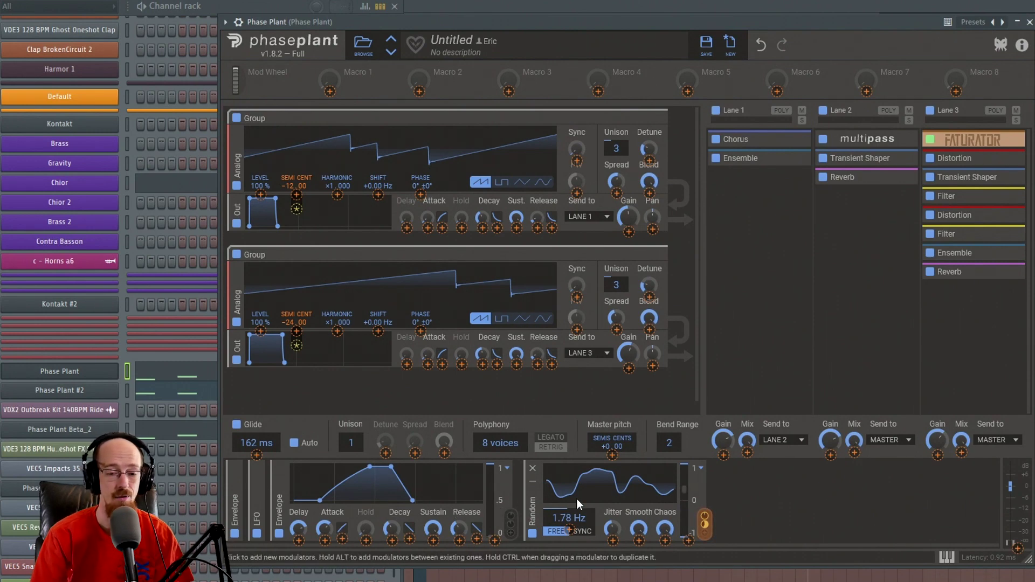
{"action": "left_click", "coordinate": [296, 349]}
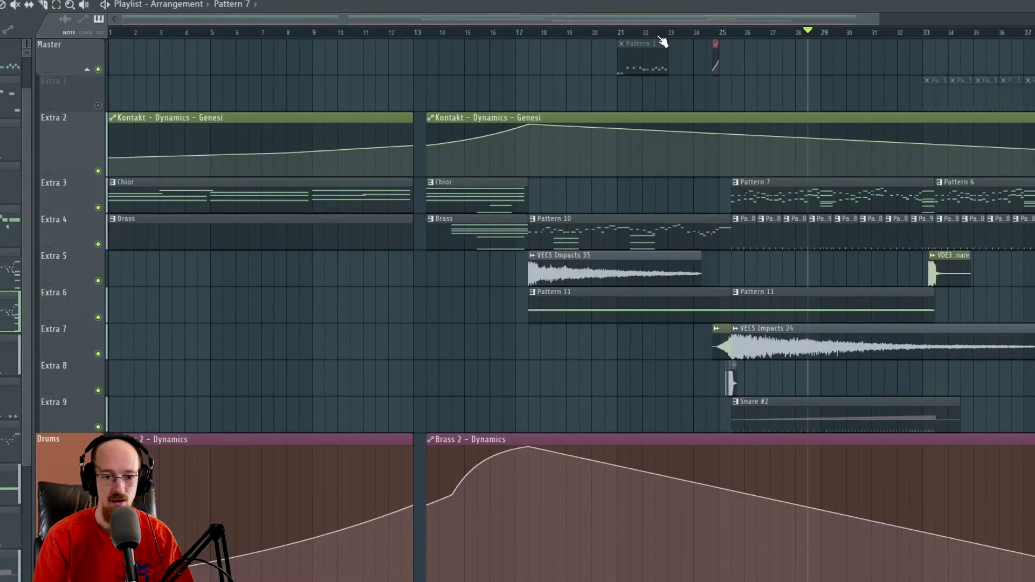
- Play Pattern 7 around bar 4 in the piano roll, stop it, and bring the channel rack forward
{"action": "key", "text": "space"}
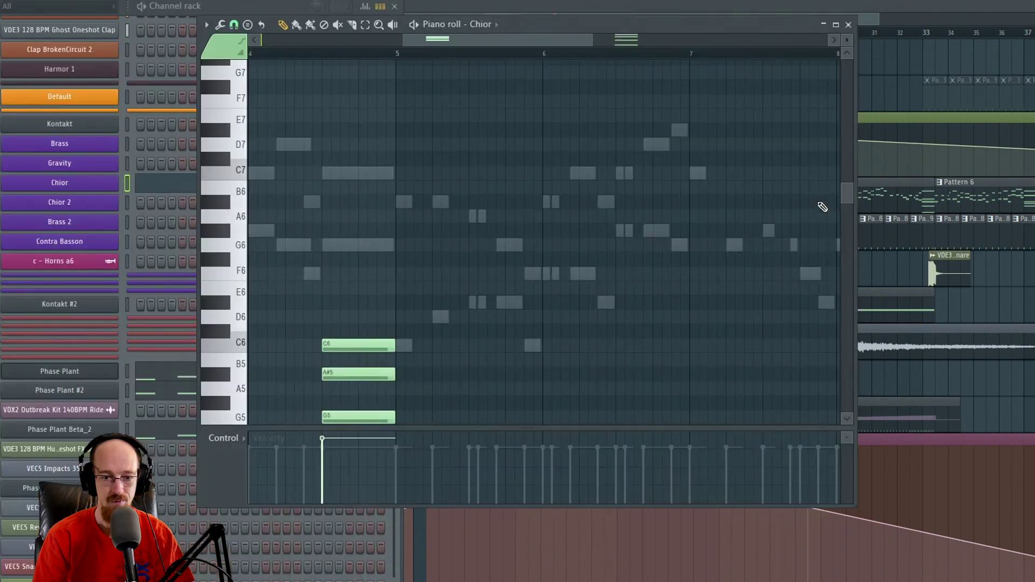
{"action": "scroll", "coordinate": [620, 229], "scroll_direction": "up", "scroll_amount": 2}
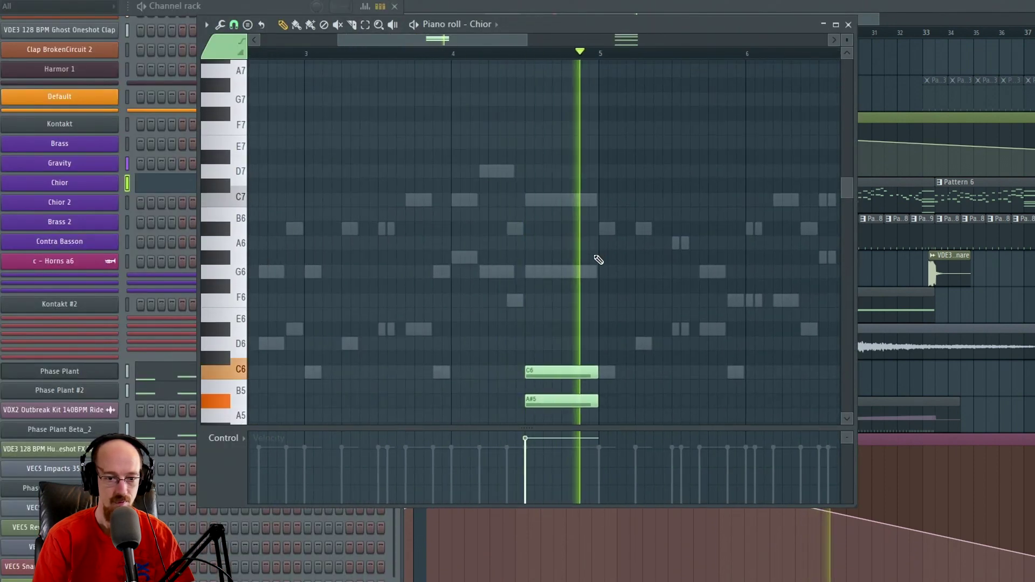
{"action": "key", "text": "space"}
{"action": "key", "text": "F6"}
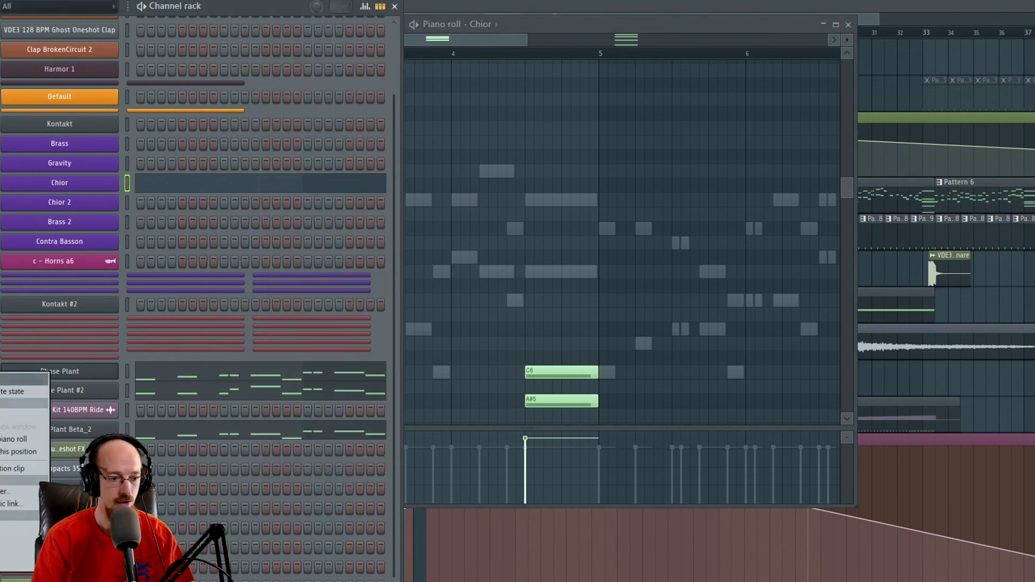
- Open the Phase Plant channel's synth and its piano roll, and play the pattern around bar 4
{"action": "left_click", "coordinate": [52, 372]}
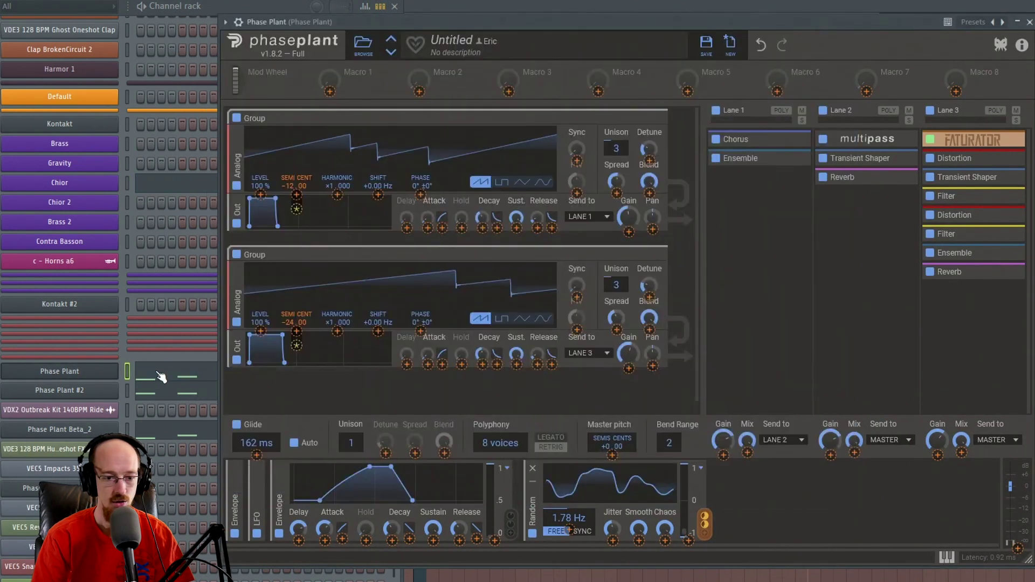
{"action": "left_click", "coordinate": [162, 377]}
{"action": "left_click_drag", "start_coordinate": [688, 184], "coordinate": [529, 139]}
{"action": "key", "text": "space"}
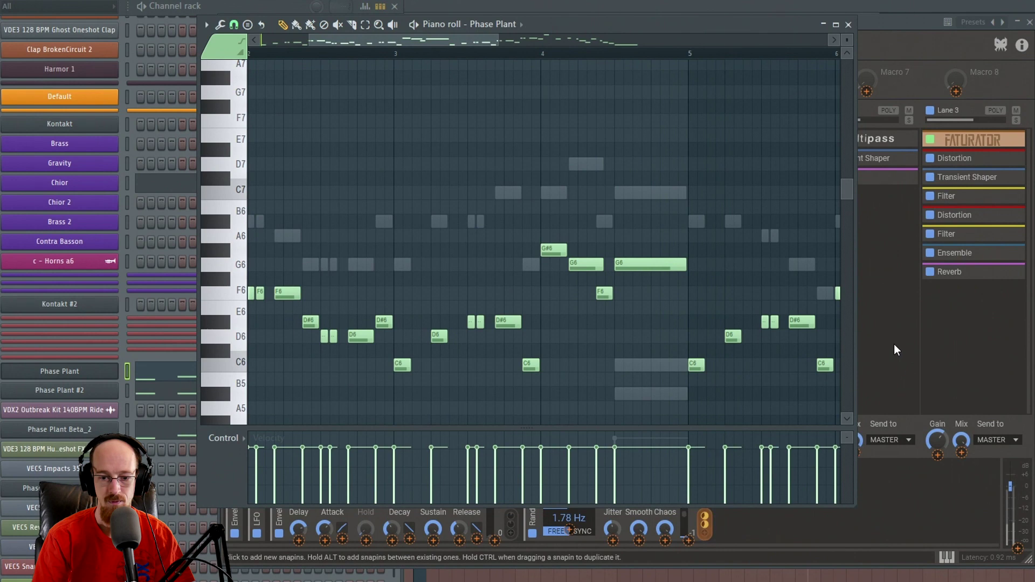
- Check the Phase Plant channel's notes from bar 1 in its piano roll and return to the synth window
{"action": "left_click", "coordinate": [921, 373]}
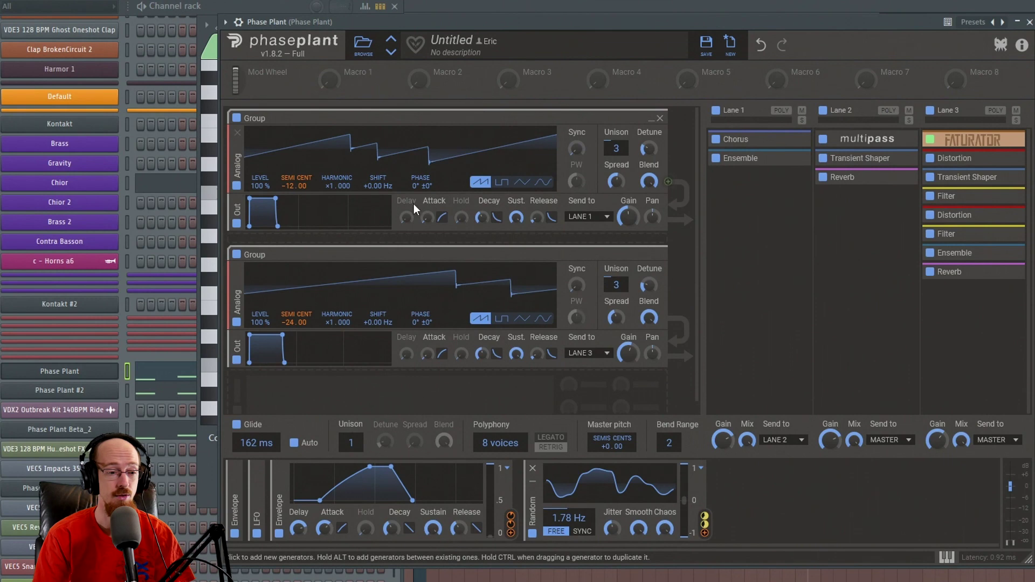
{"action": "key", "text": "F6"}
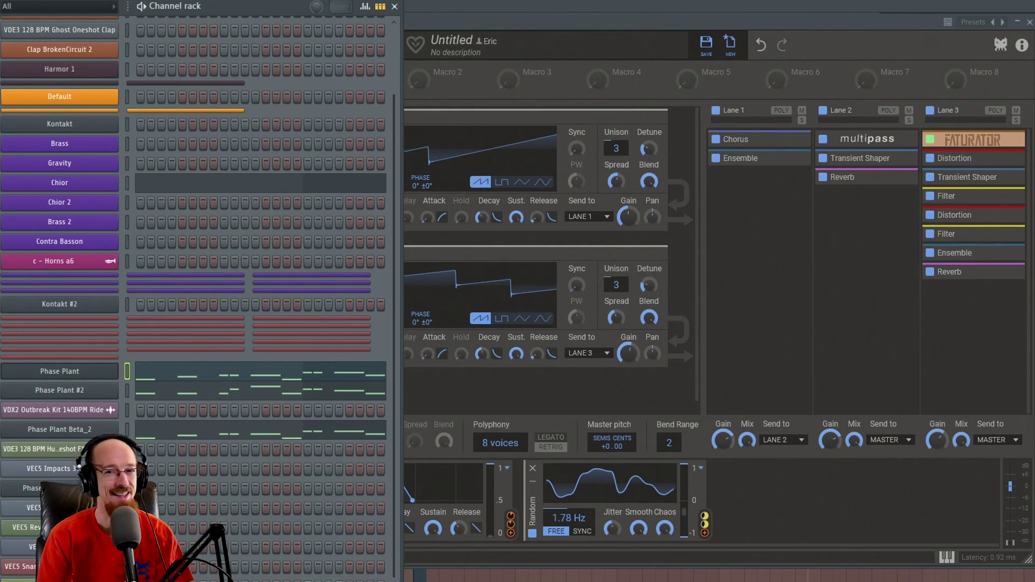
{"action": "double_click", "coordinate": [363, 376]}
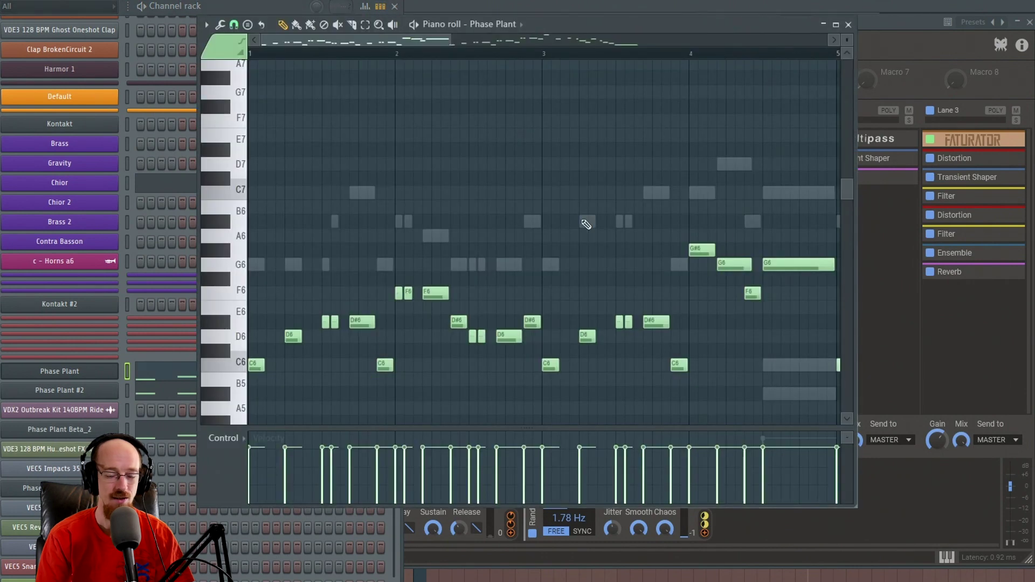
{"action": "left_click", "coordinate": [927, 26]}
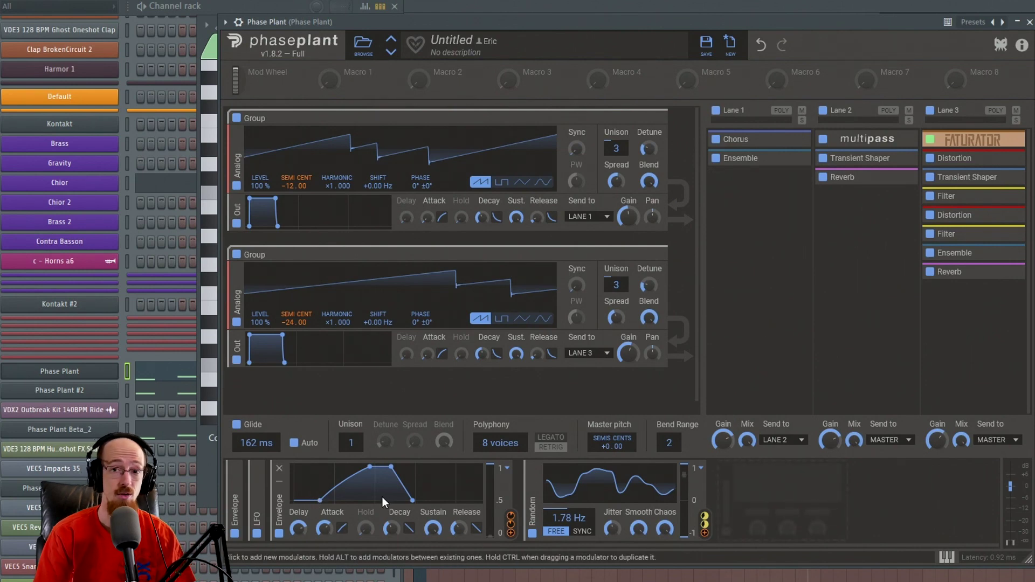
- Expand the first Envelope modulator, collapse the second one, and add a Max modulator after Random
{"action": "left_click", "coordinate": [234, 498]}
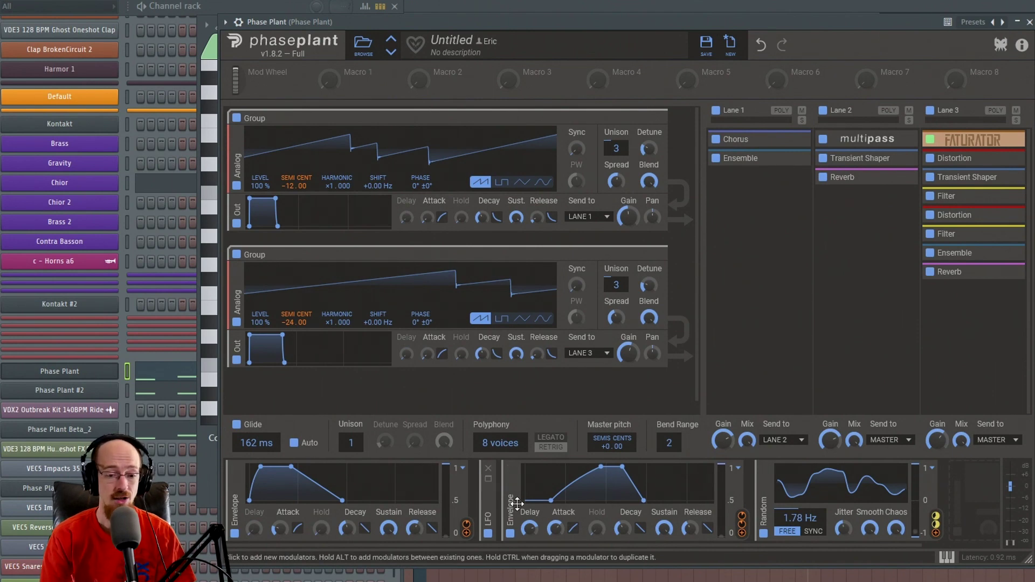
{"action": "left_click", "coordinate": [511, 485]}
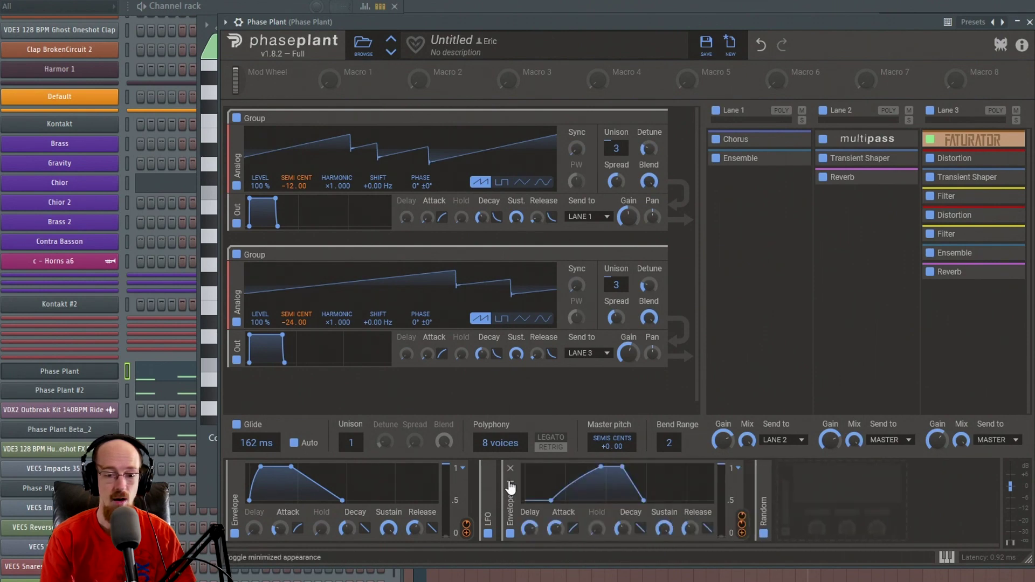
{"action": "left_click", "coordinate": [588, 499]}
{"action": "left_click", "coordinate": [709, 515]}
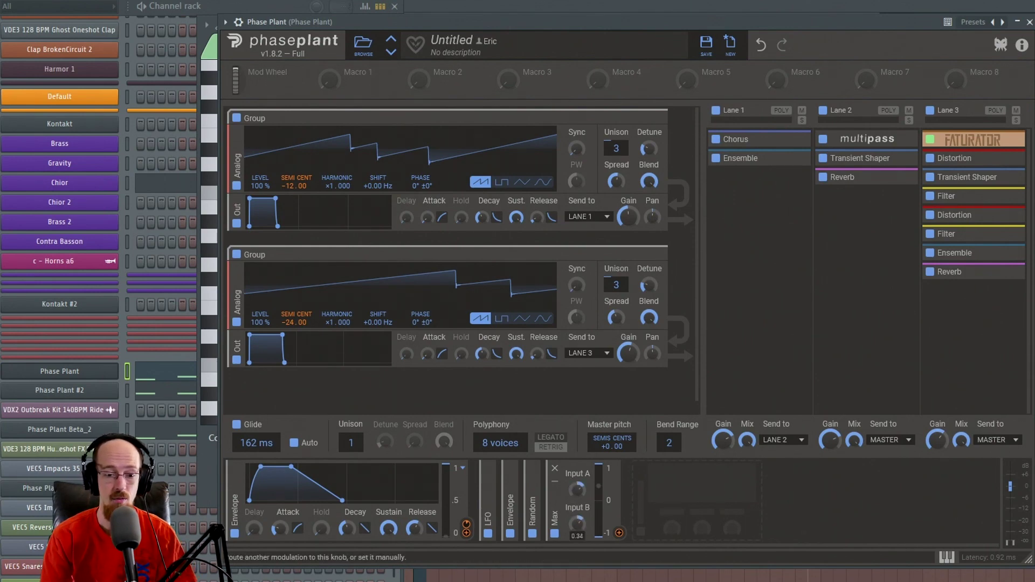
- Expand the second Envelope modulator and route its output to Input B of the Max modulator
{"action": "mouse_move", "coordinate": [577, 490]}
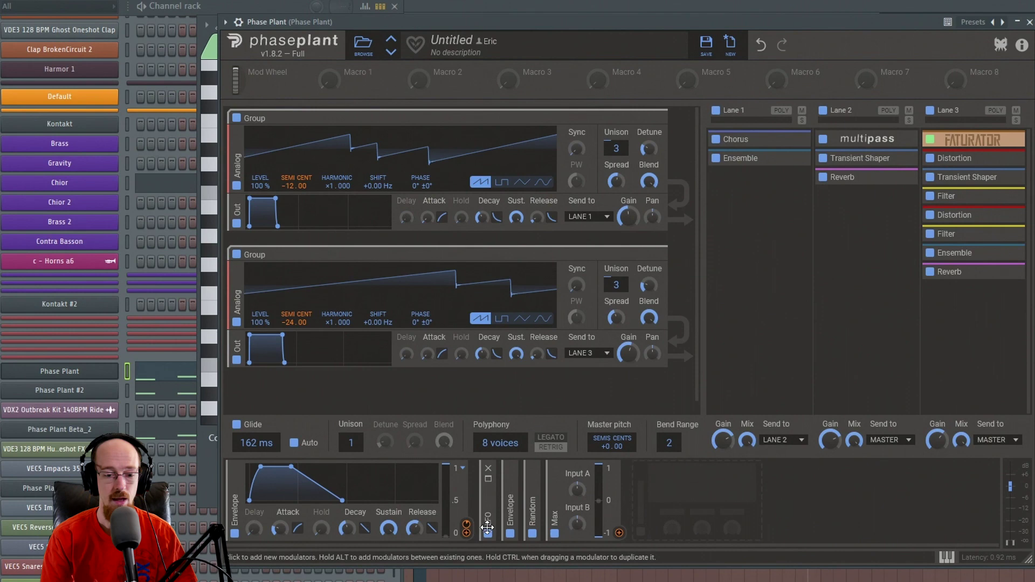
{"action": "left_click", "coordinate": [510, 485]}
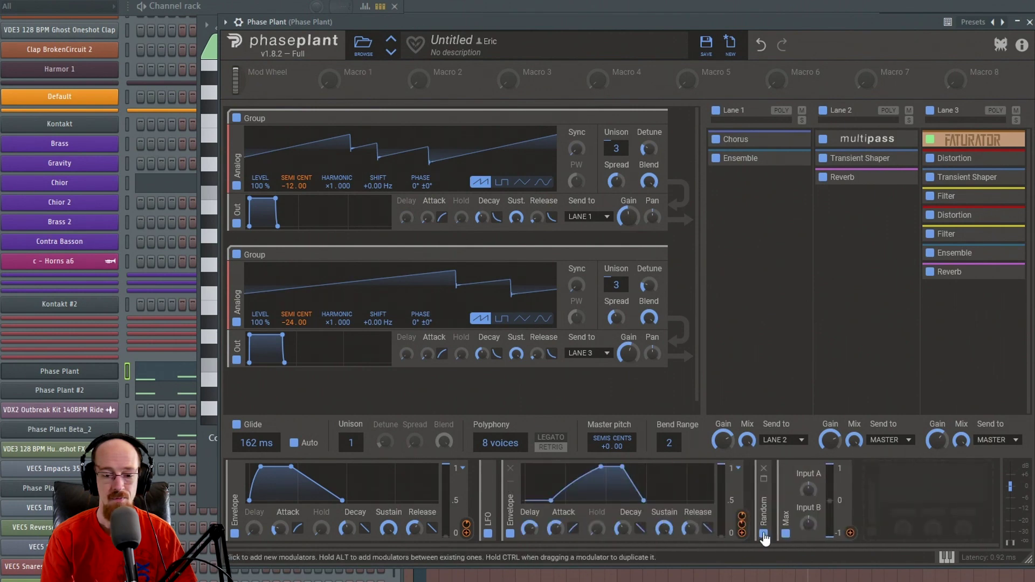
{"action": "left_click_drag", "start_coordinate": [742, 533], "coordinate": [802, 542]}
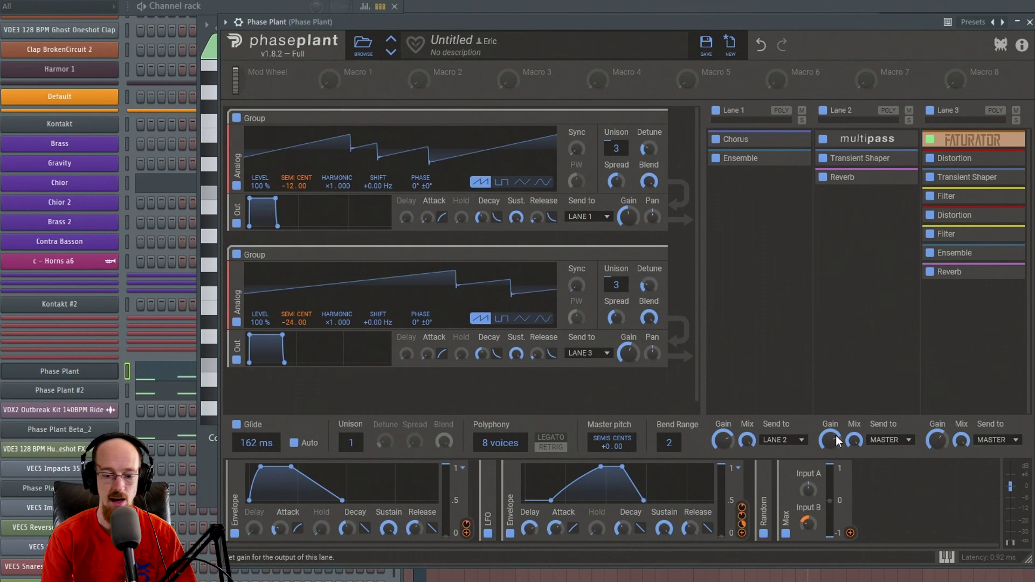
- Disable both Analog oscillators and try routing the Max modulator's output onto the second Envelope
{"action": "left_click", "coordinate": [236, 185]}
{"action": "left_click", "coordinate": [236, 322]}
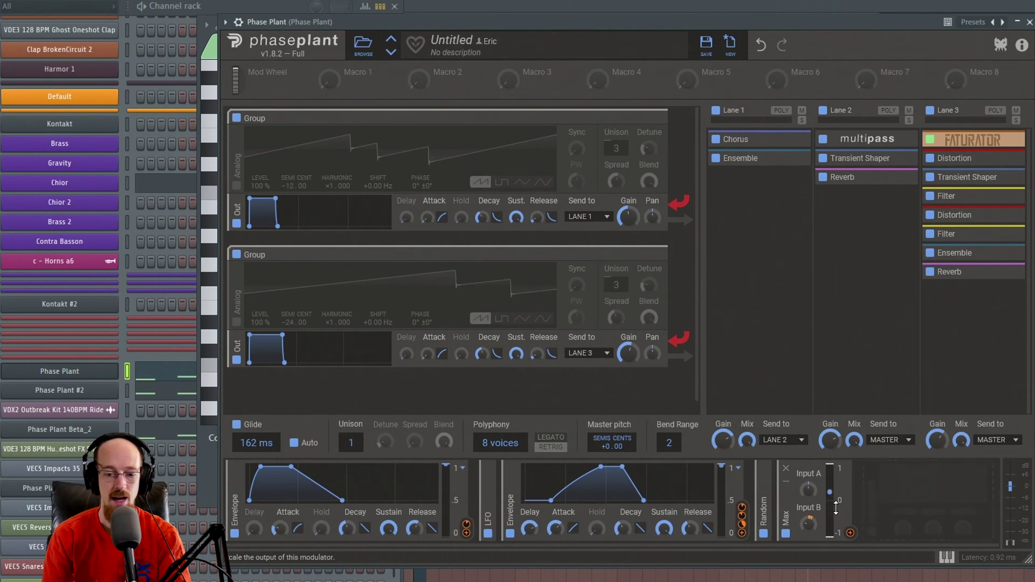
{"action": "left_click_drag", "start_coordinate": [851, 533], "coordinate": [668, 514]}
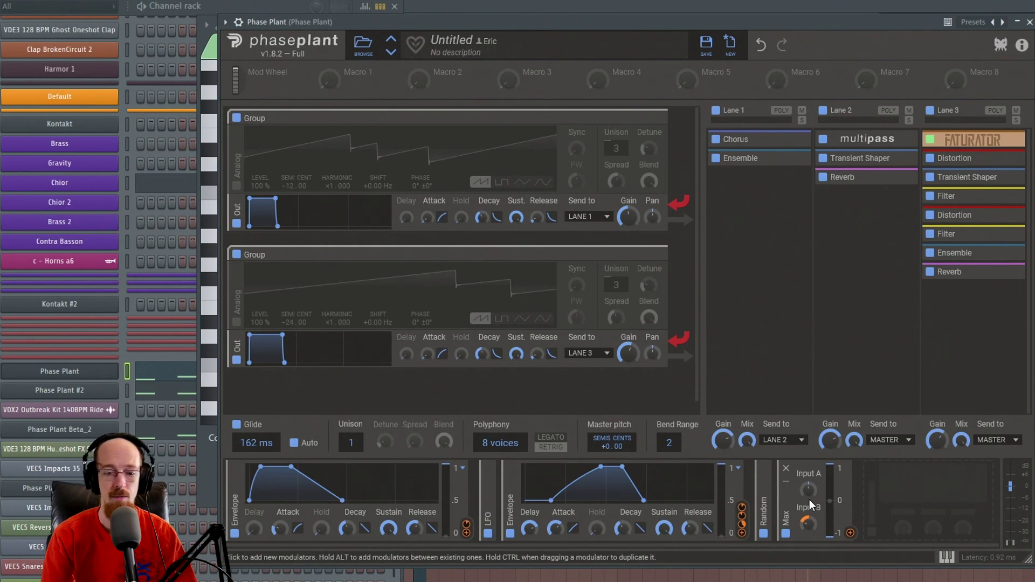
- Replace the Max modulator with a new LFO modulator
{"action": "left_click", "coordinate": [786, 469]}
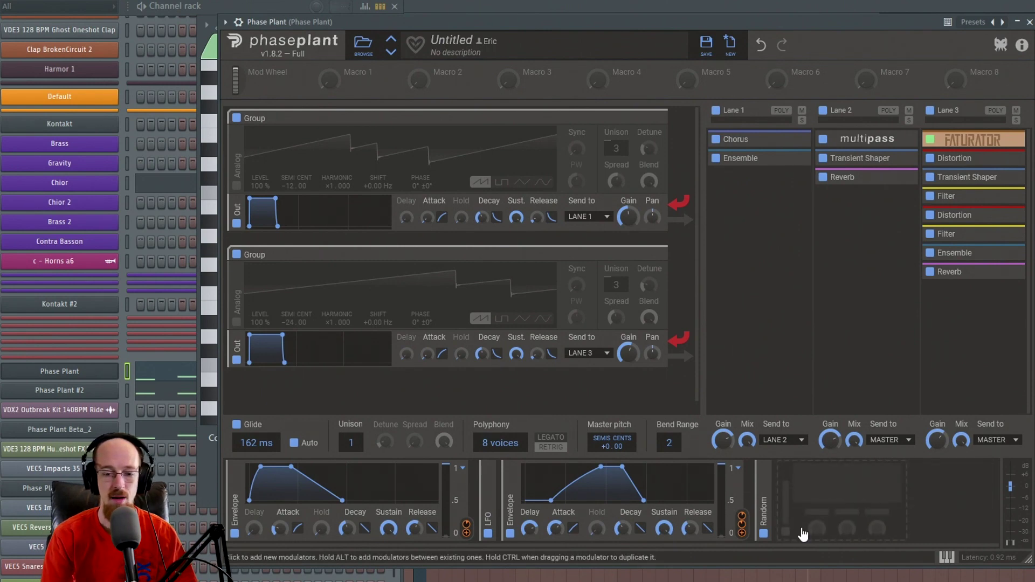
{"action": "left_click", "coordinate": [802, 526]}
{"action": "left_click", "coordinate": [831, 532]}
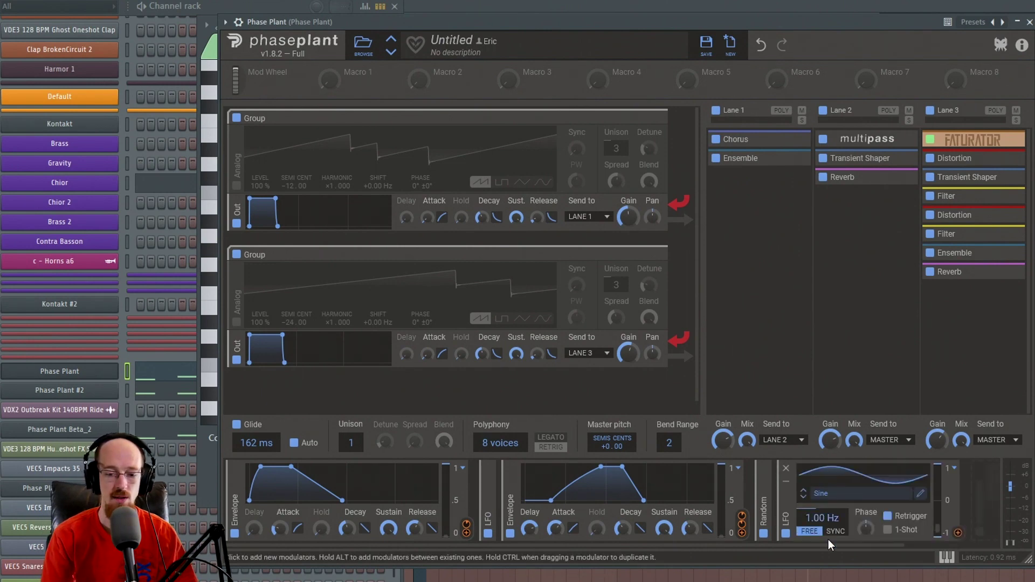
- Remove the newly added LFO modulator and re-enable both Analog oscillators
{"action": "left_click", "coordinate": [783, 468]}
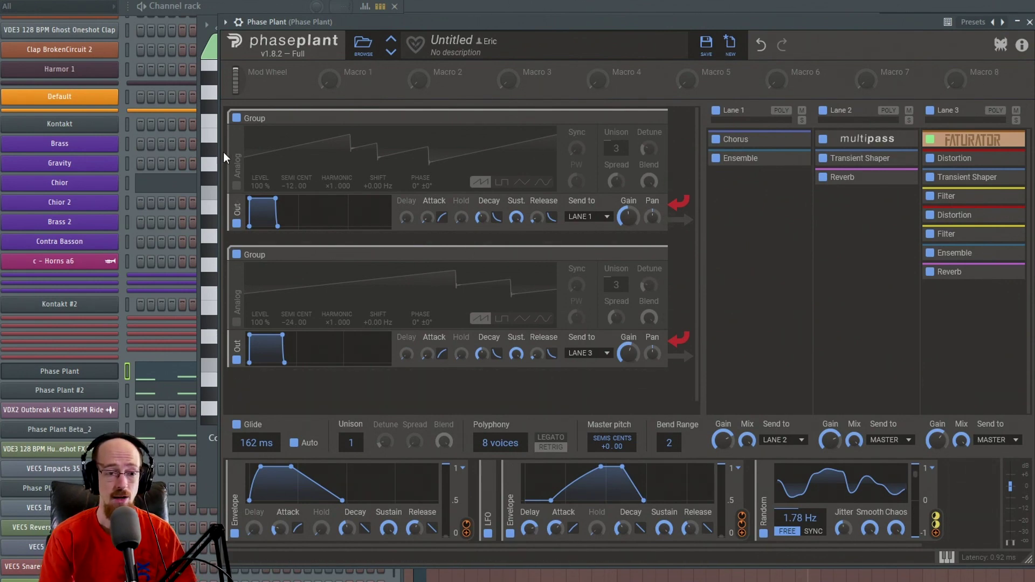
{"action": "left_click", "coordinate": [236, 187]}
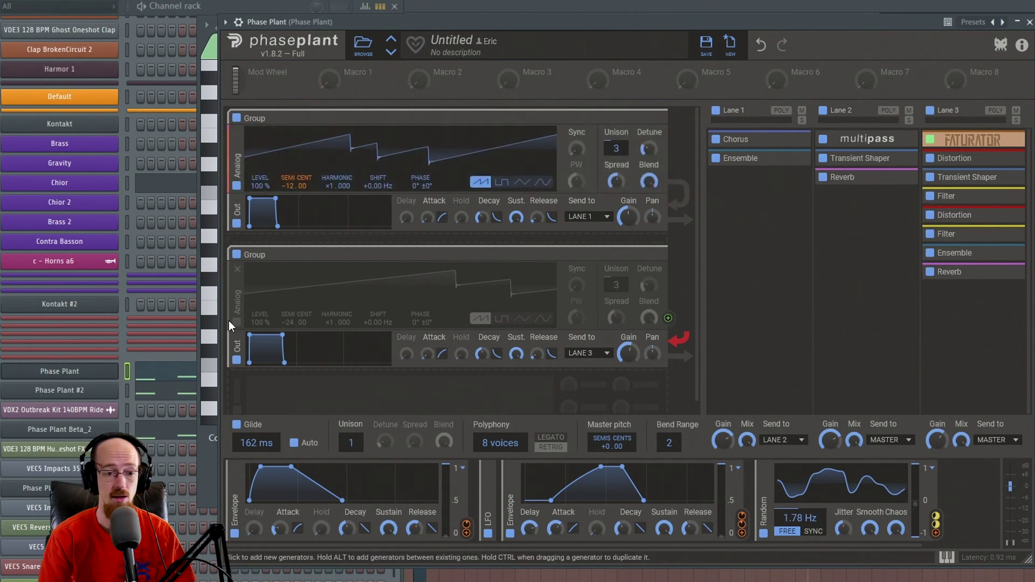
{"action": "left_click", "coordinate": [237, 322]}
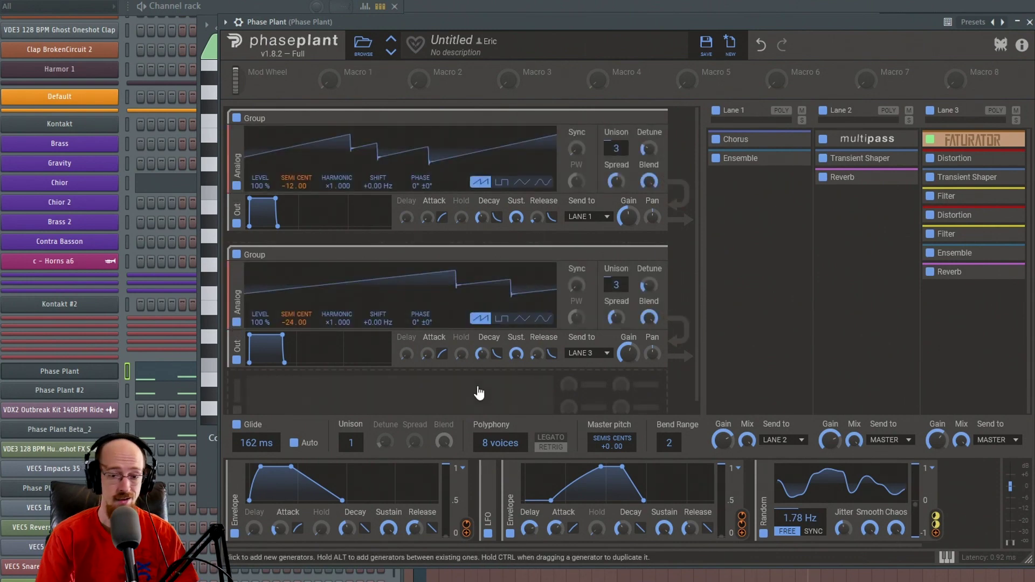